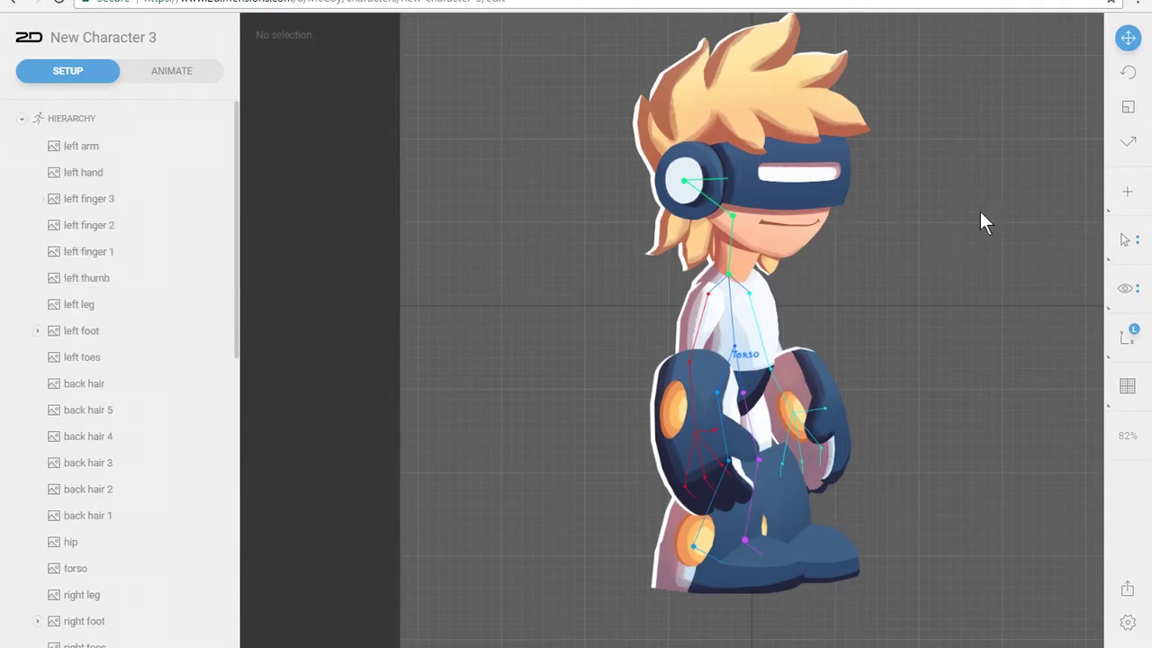
Step: Create a root bone at the lower torso marker and extend a torso bone up to the base of the neck
left_click(1130, 200)
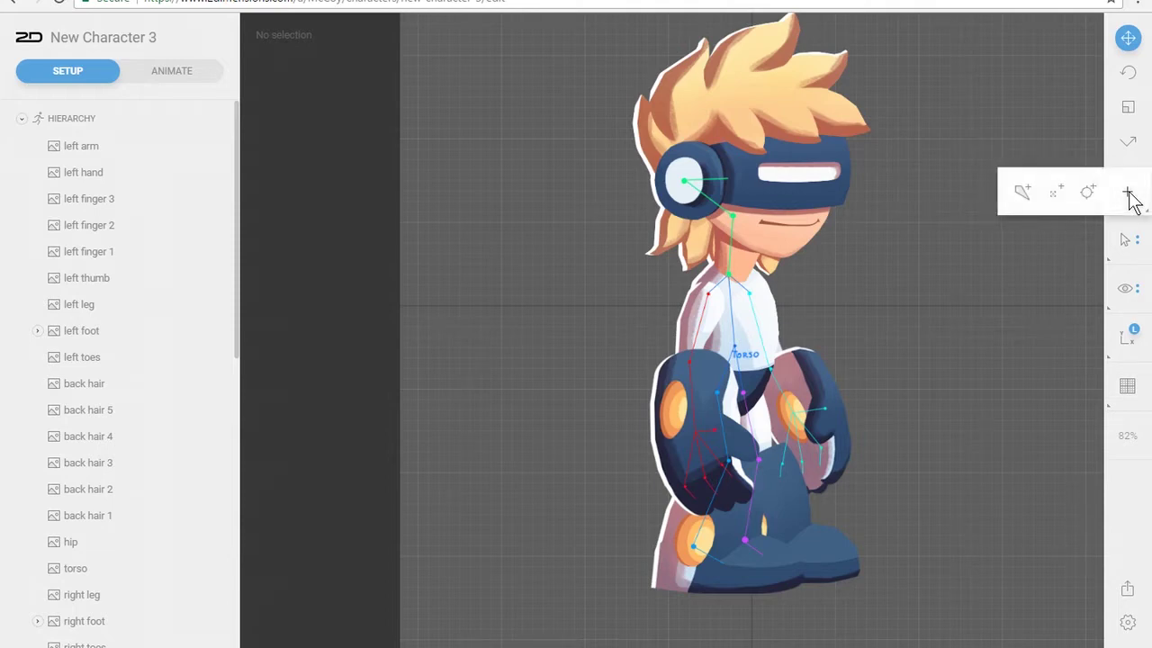
left_click(1022, 198)
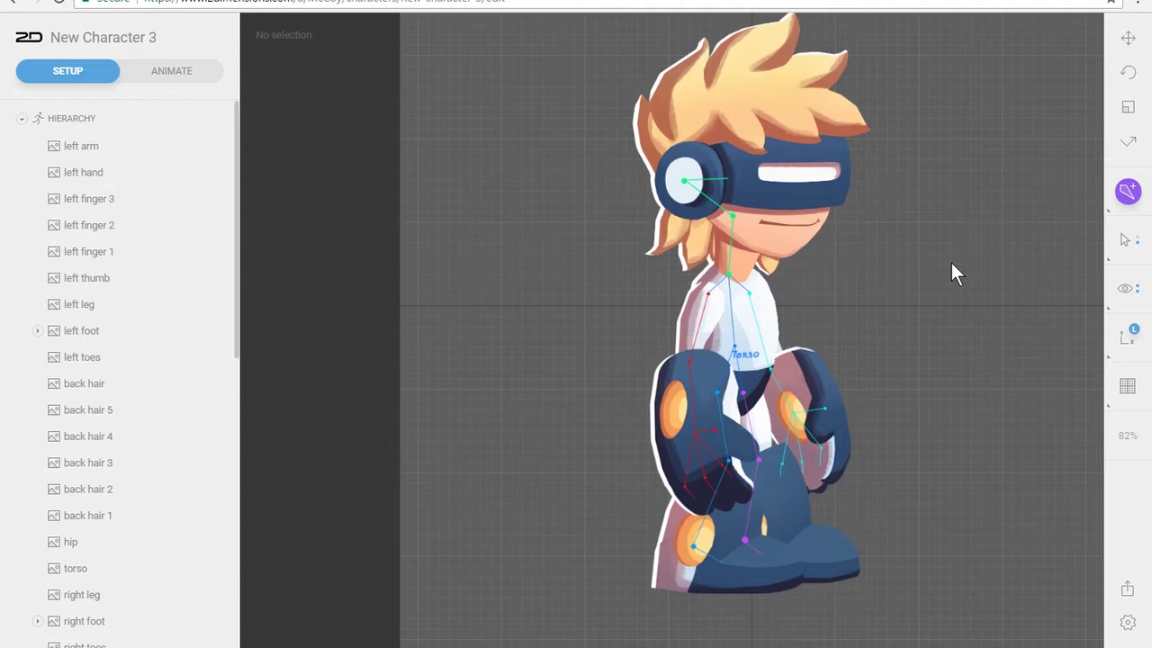
scroll(826, 314, "up", 1)
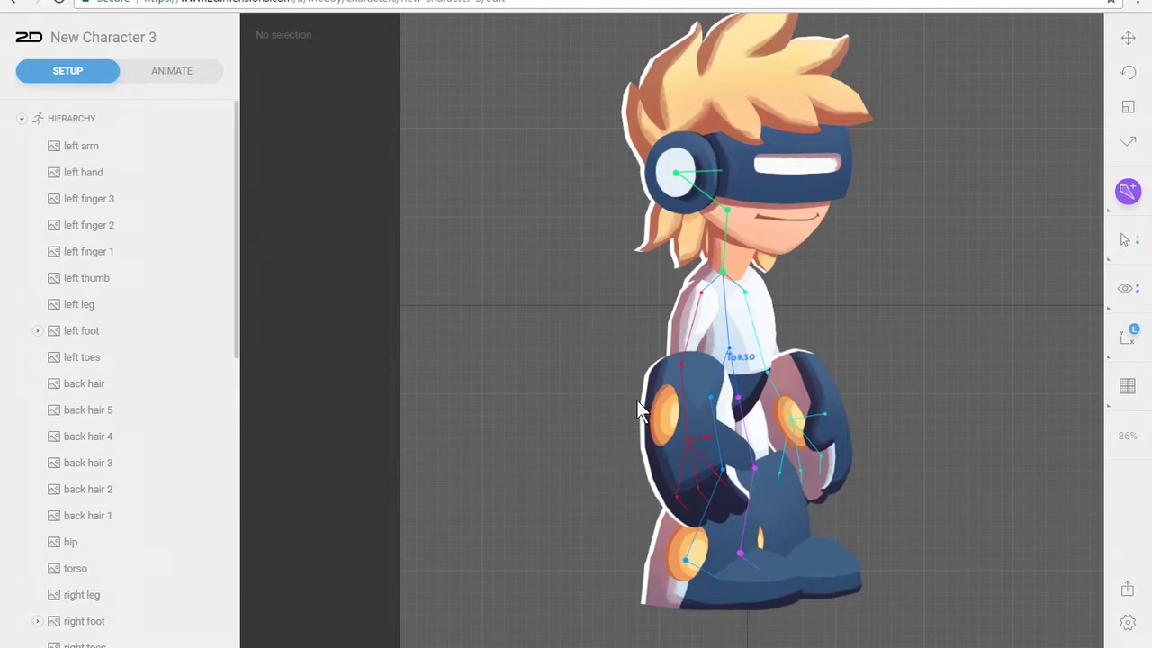
left_click(728, 348)
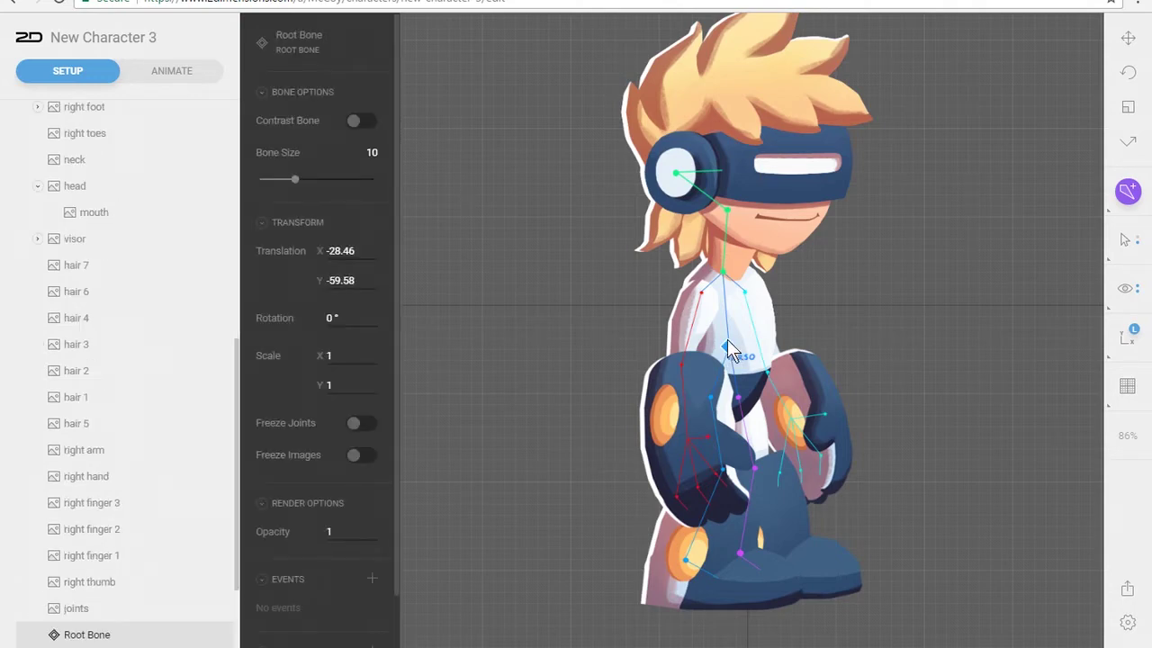
left_click(727, 282)
Step: Extend the torso chain with a neck bone to the jaw joint and a head bone up to the hair
scroll(725, 332, "up", 5)
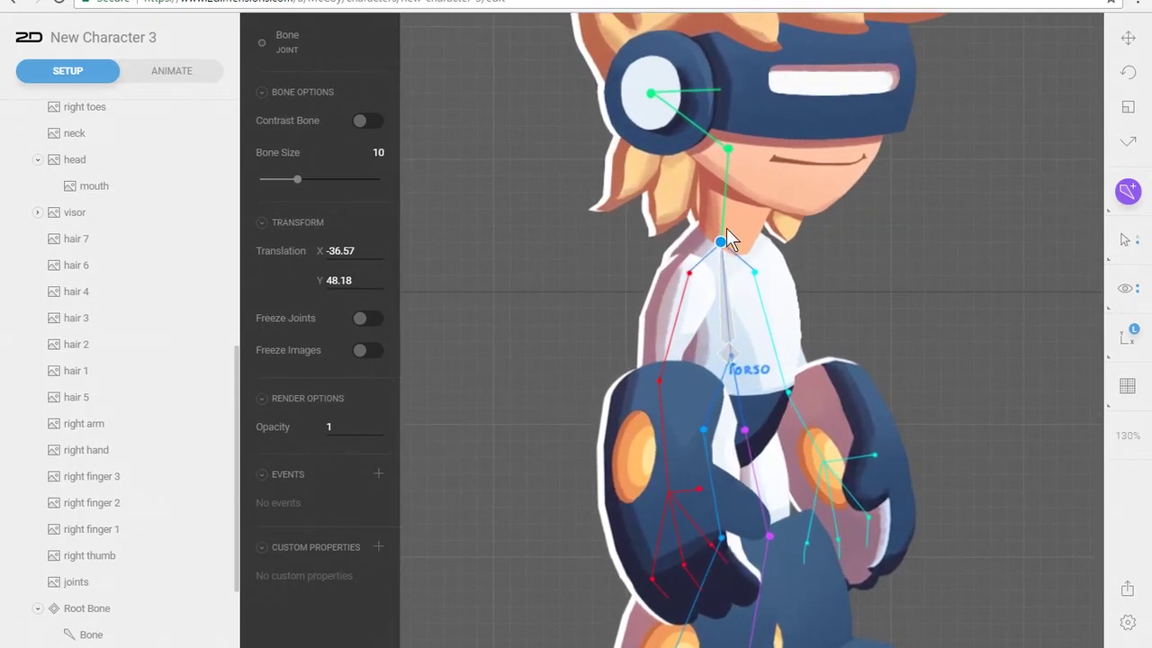
left_click(731, 354)
left_click(728, 149)
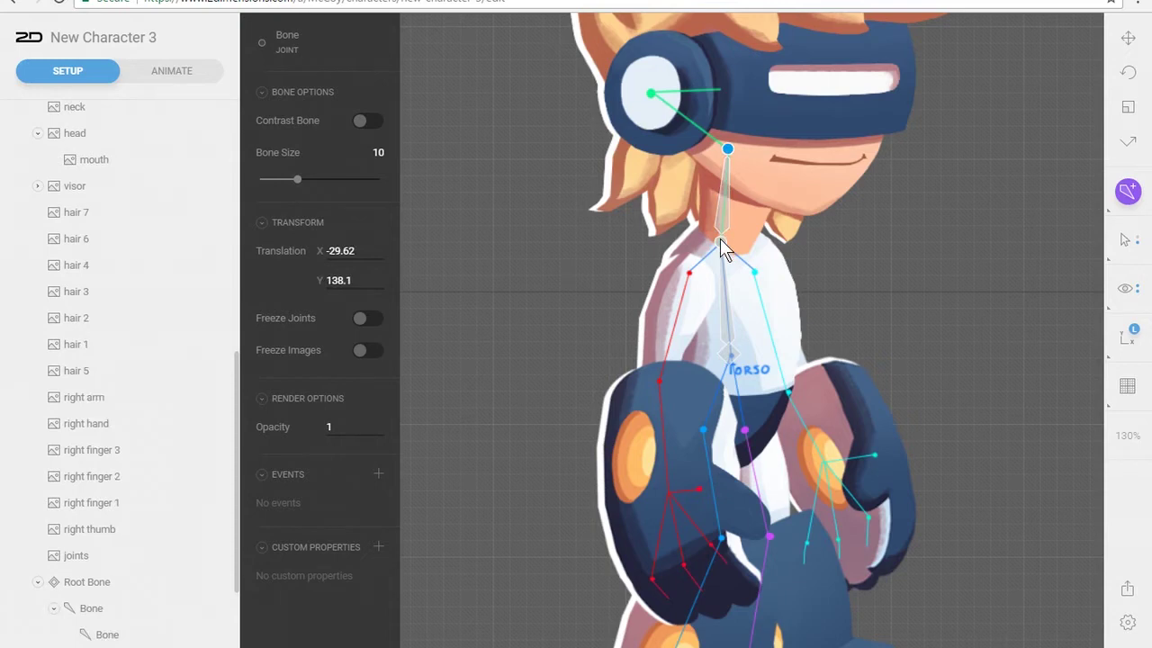
left_click(731, 18)
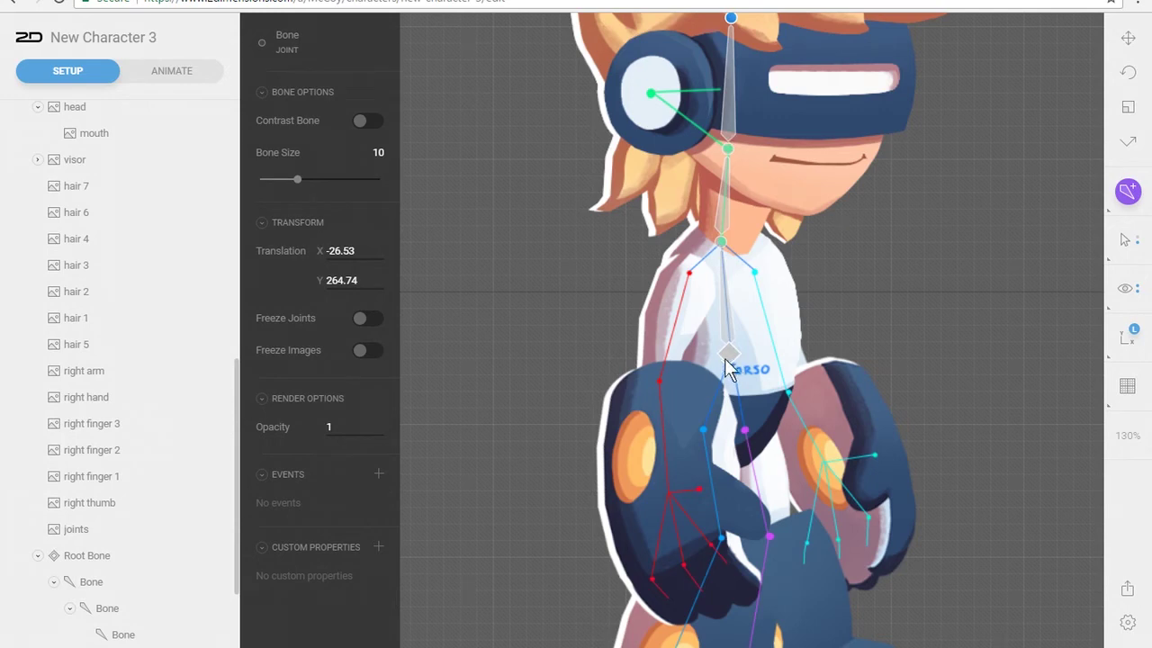
key("Escape")
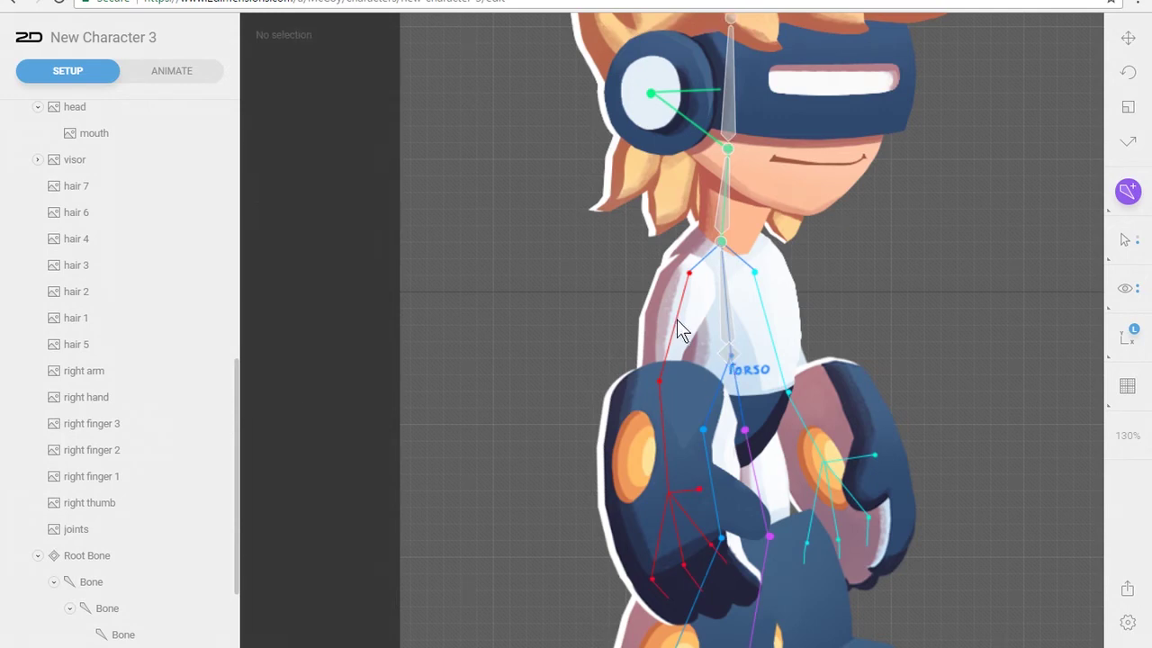
Step: Parent a separate arm chain to the torso bone, placing upper-arm and forearm bones along the red guide from shoulder to wrist
left_click(725, 304)
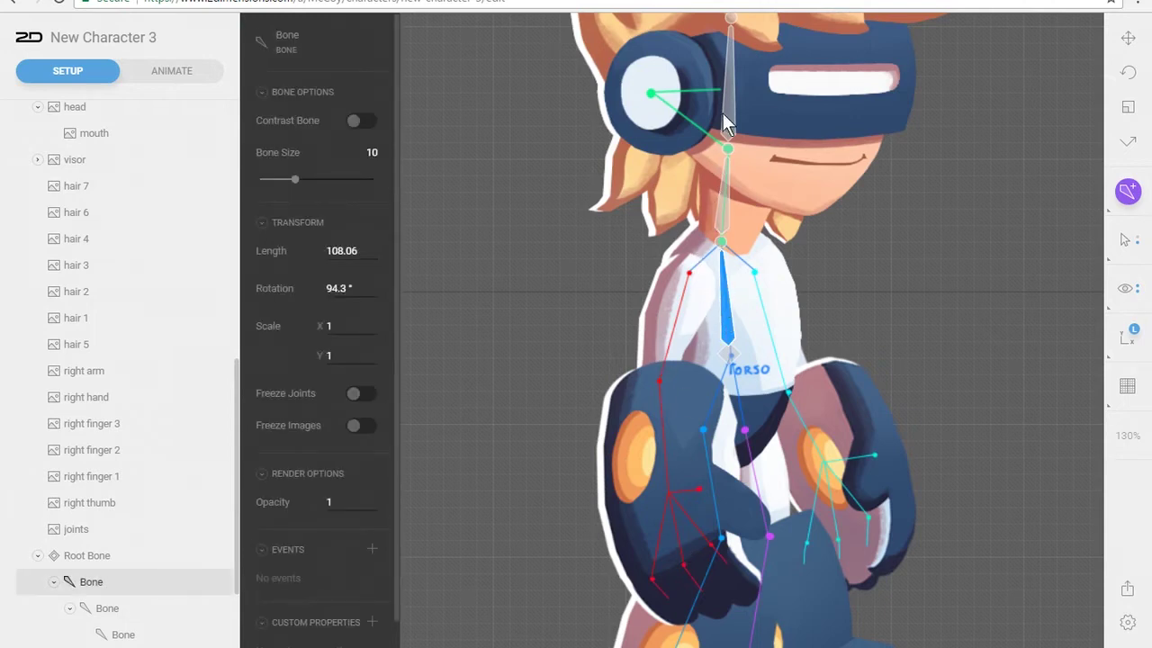
left_click(689, 272)
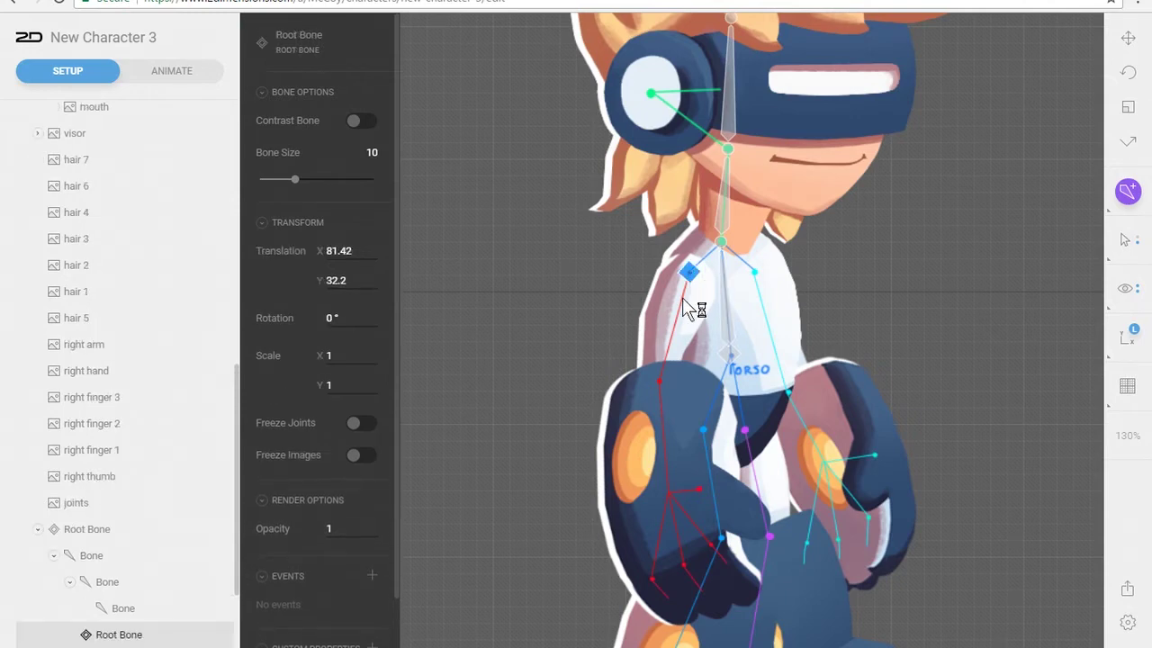
left_click(659, 380)
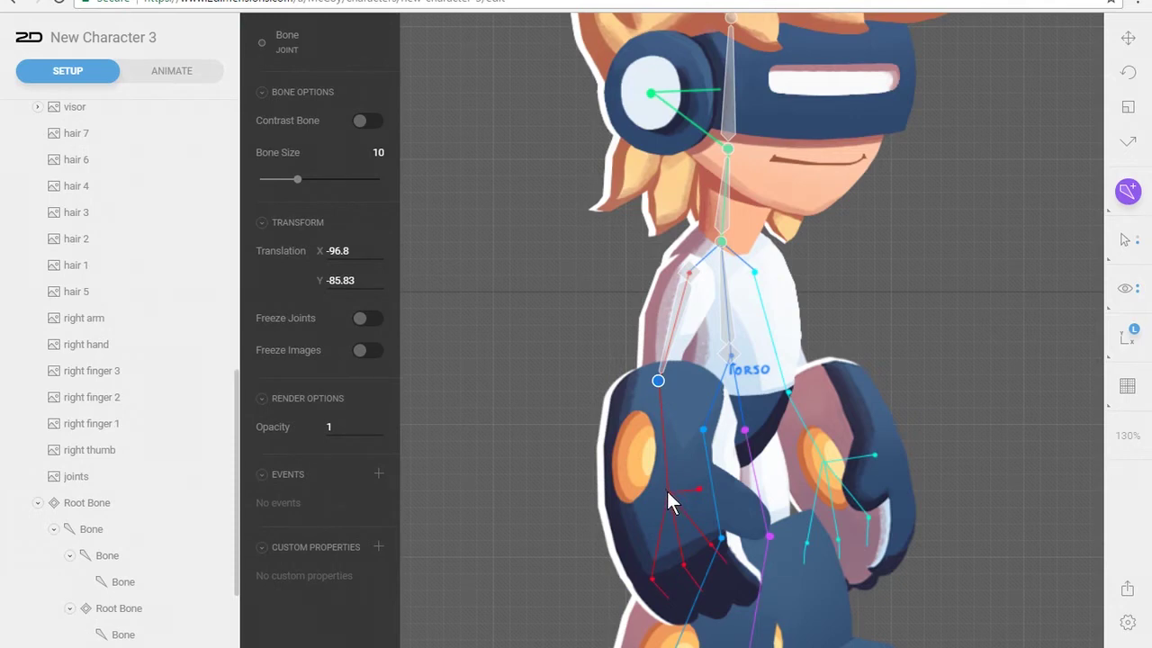
left_click(666, 491)
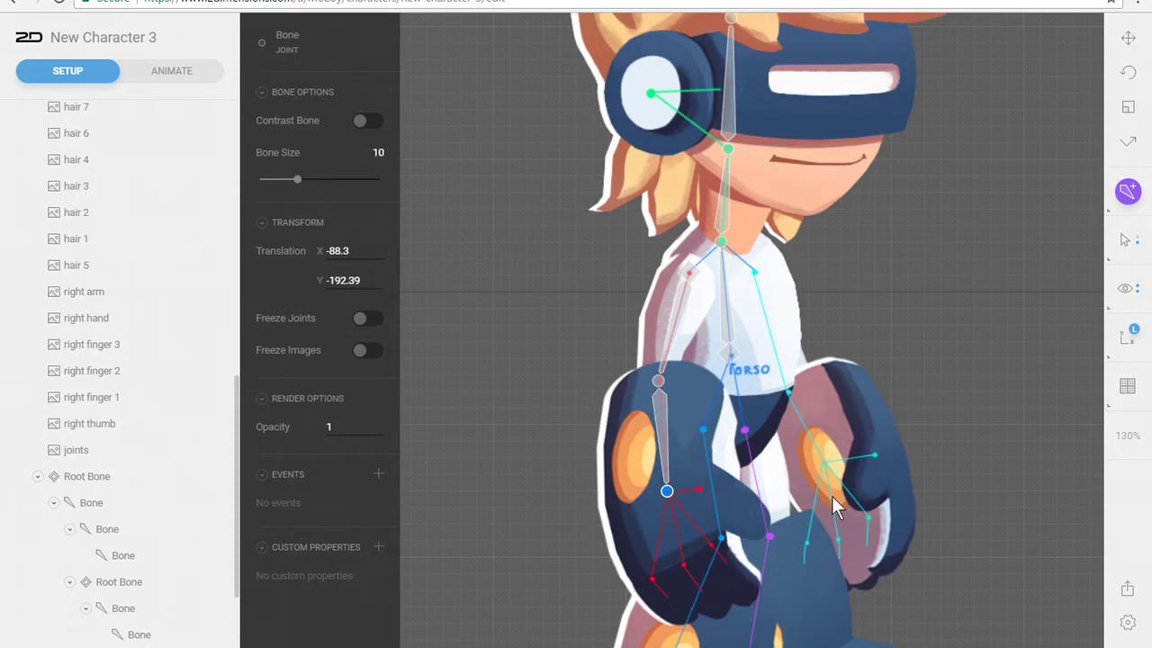
Step: Parent the other arm chain to the torso bone, placing upper-arm and forearm bones along the cyan guide
left_click(729, 315)
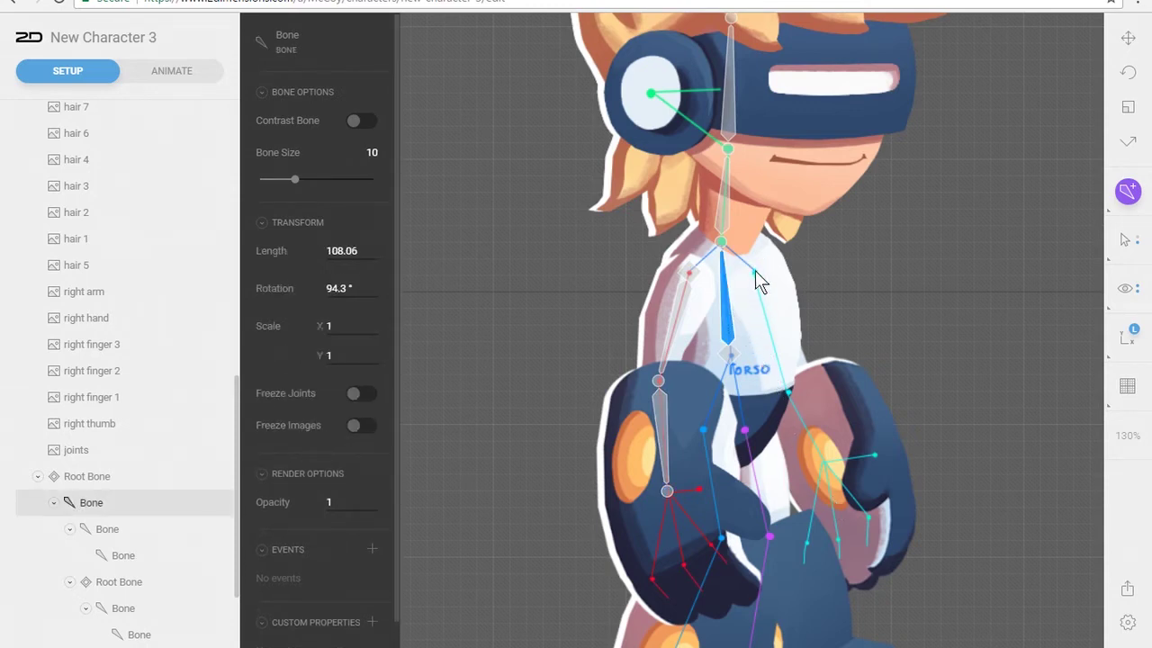
left_click(753, 270)
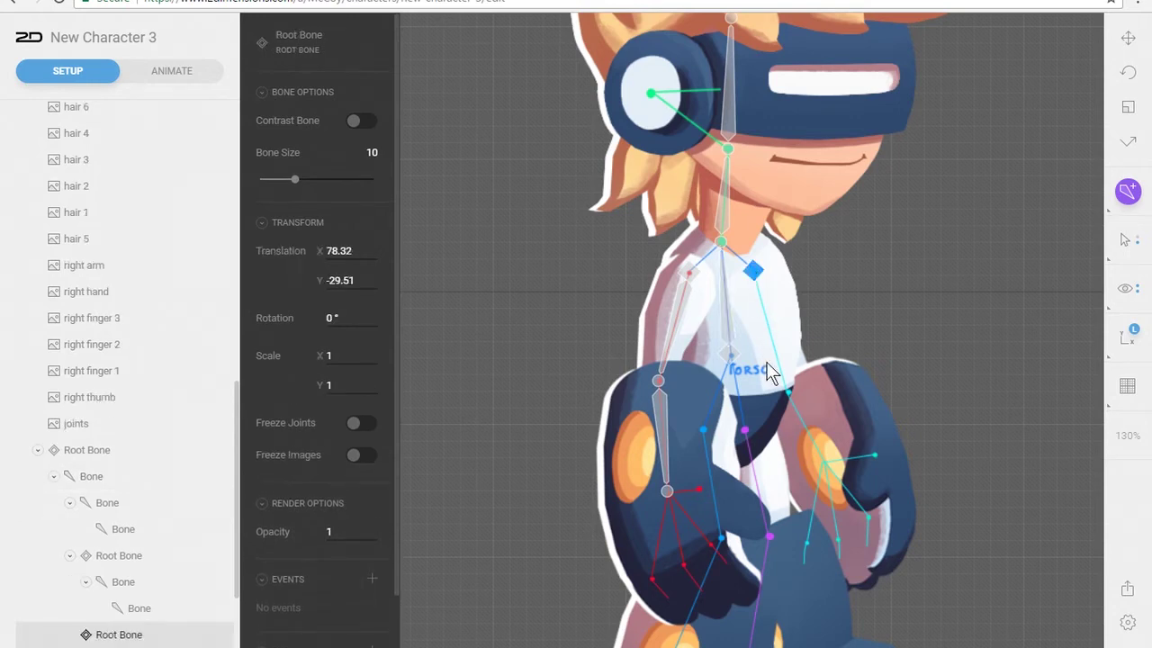
left_click(787, 393)
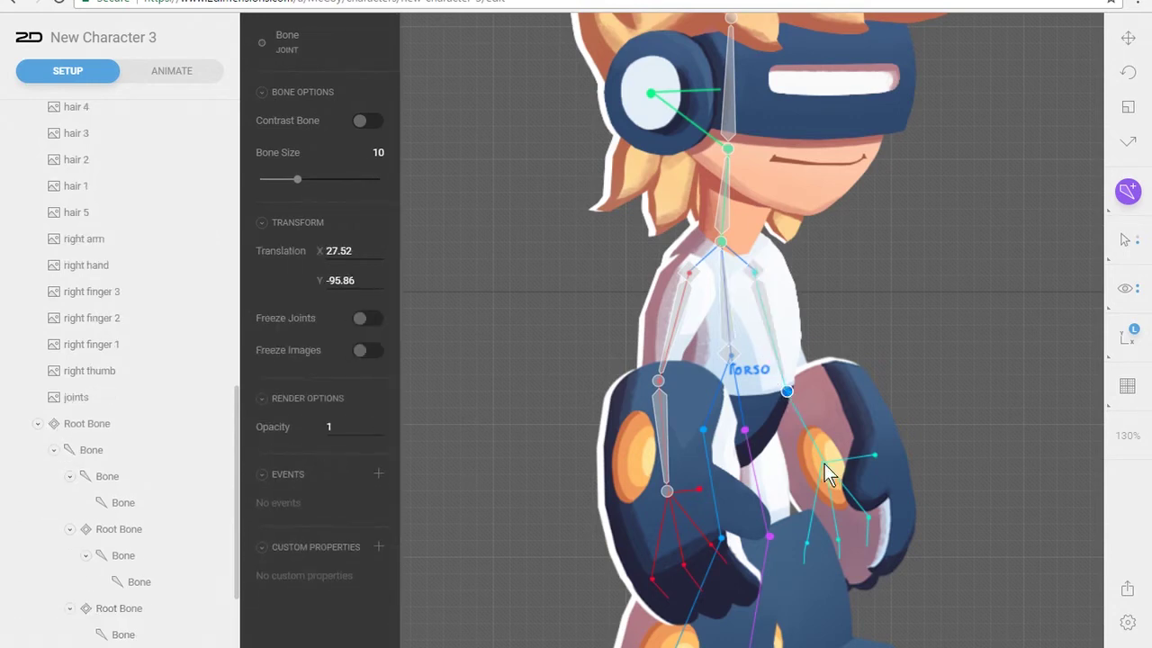
left_click(823, 461)
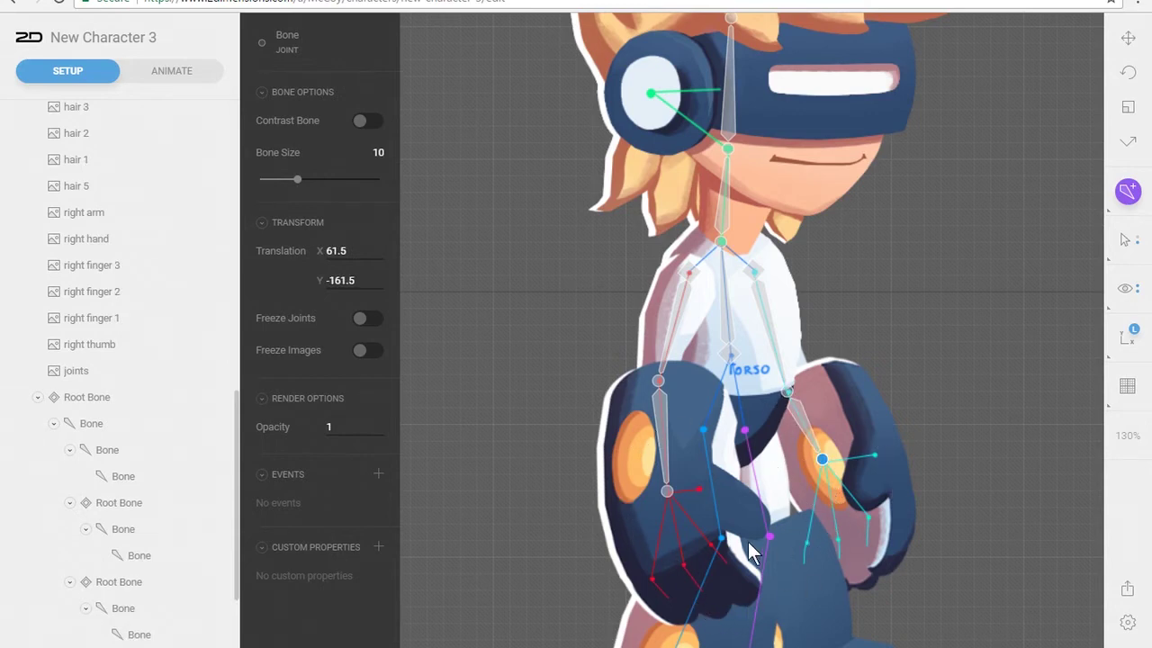
Step: Parent a leg chain to the torso bone, placing thigh, shin and foot bones along the blue guide
left_click_drag(748, 542, 775, 350)
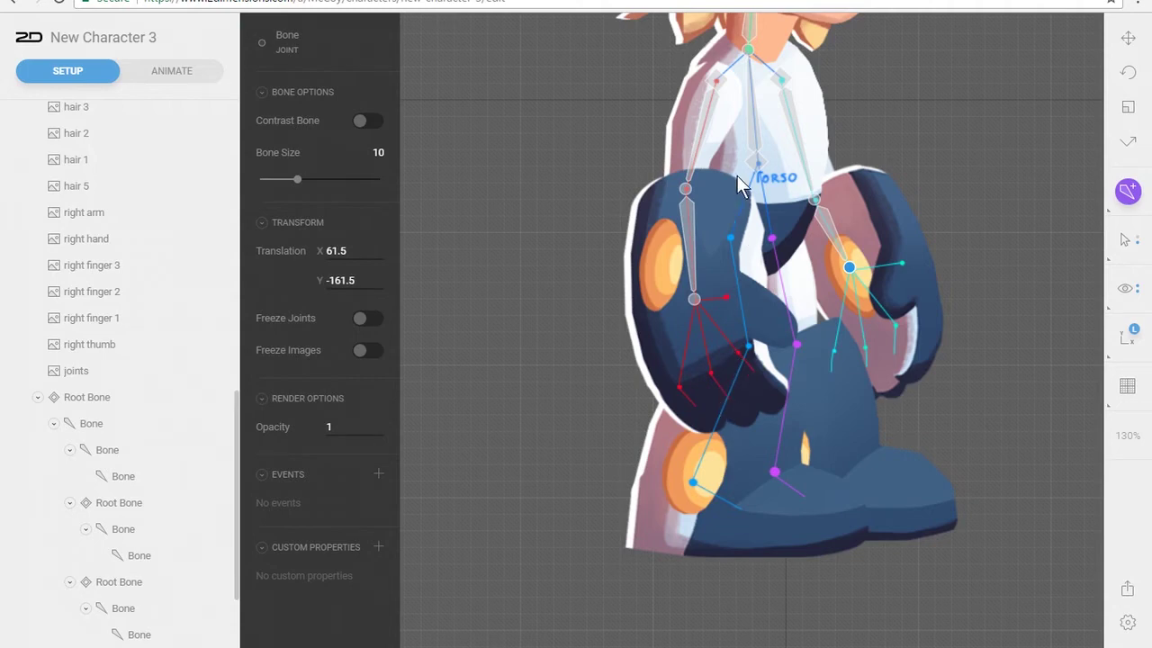
left_click(757, 135)
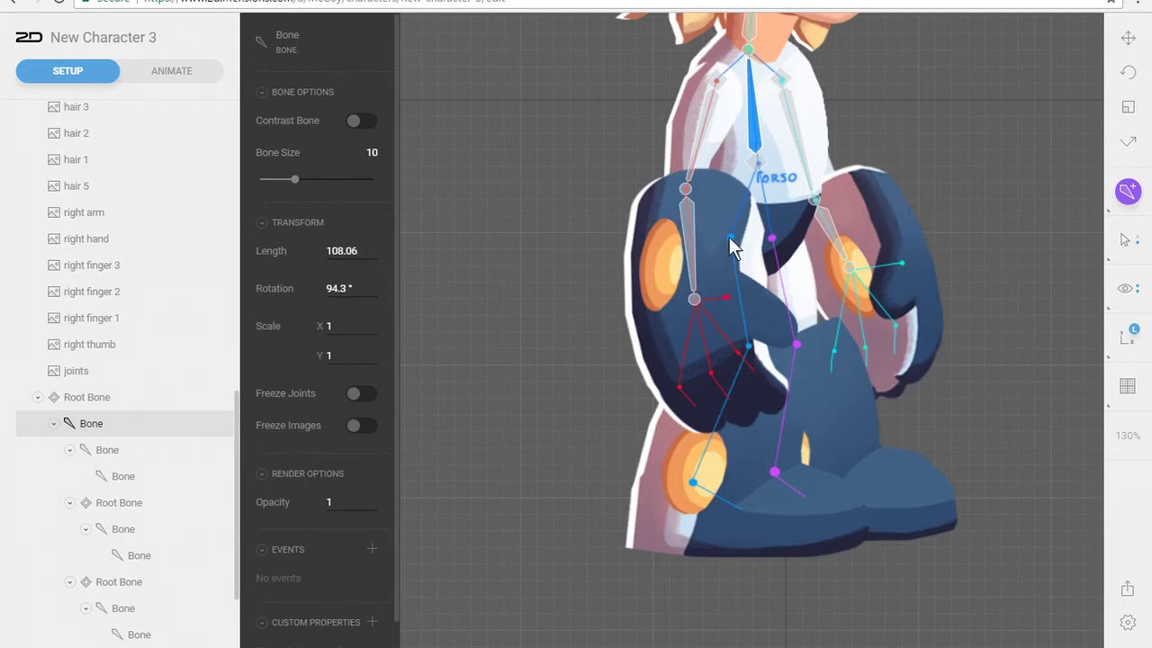
left_click(729, 237)
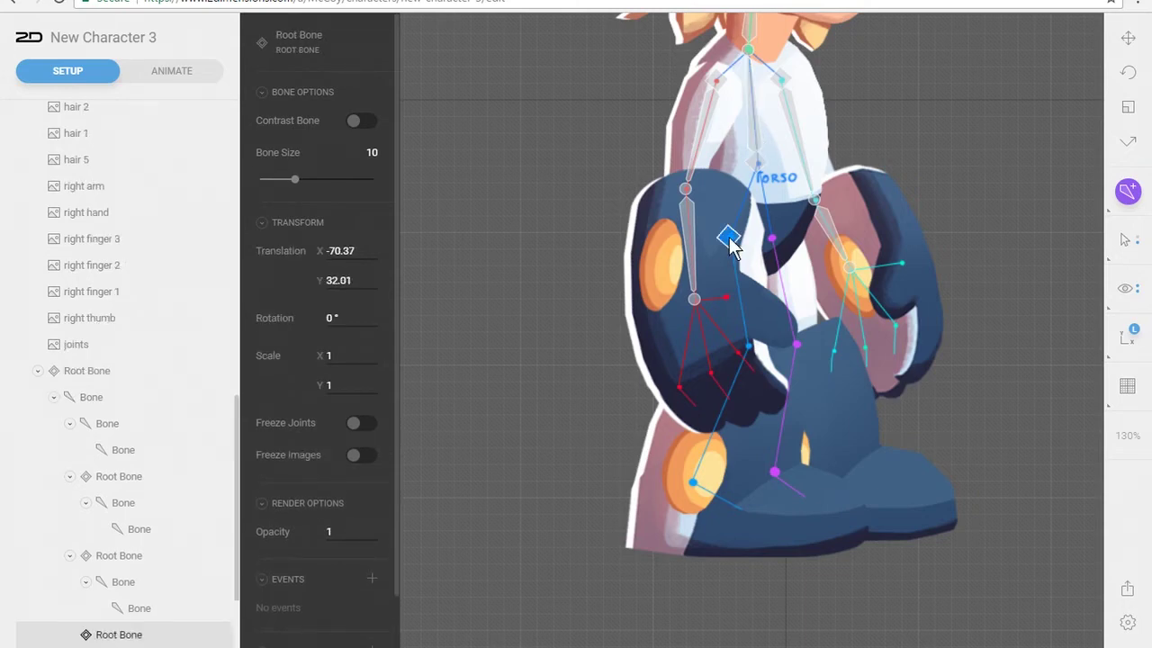
left_click(748, 344)
left_click(693, 483)
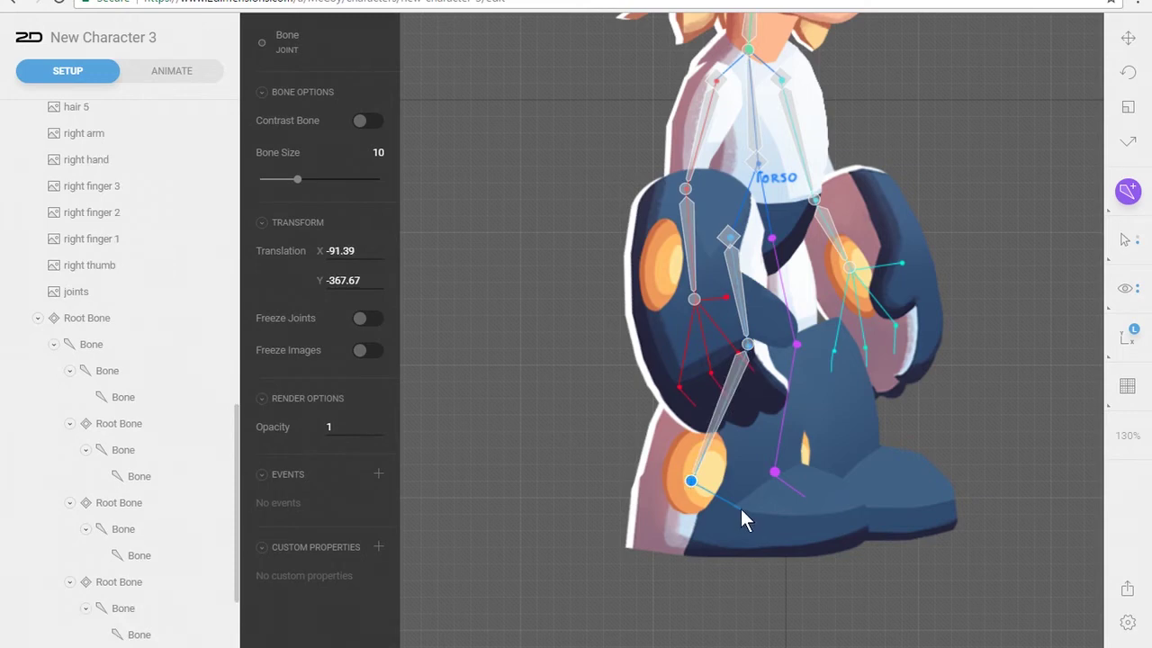
left_click(741, 509)
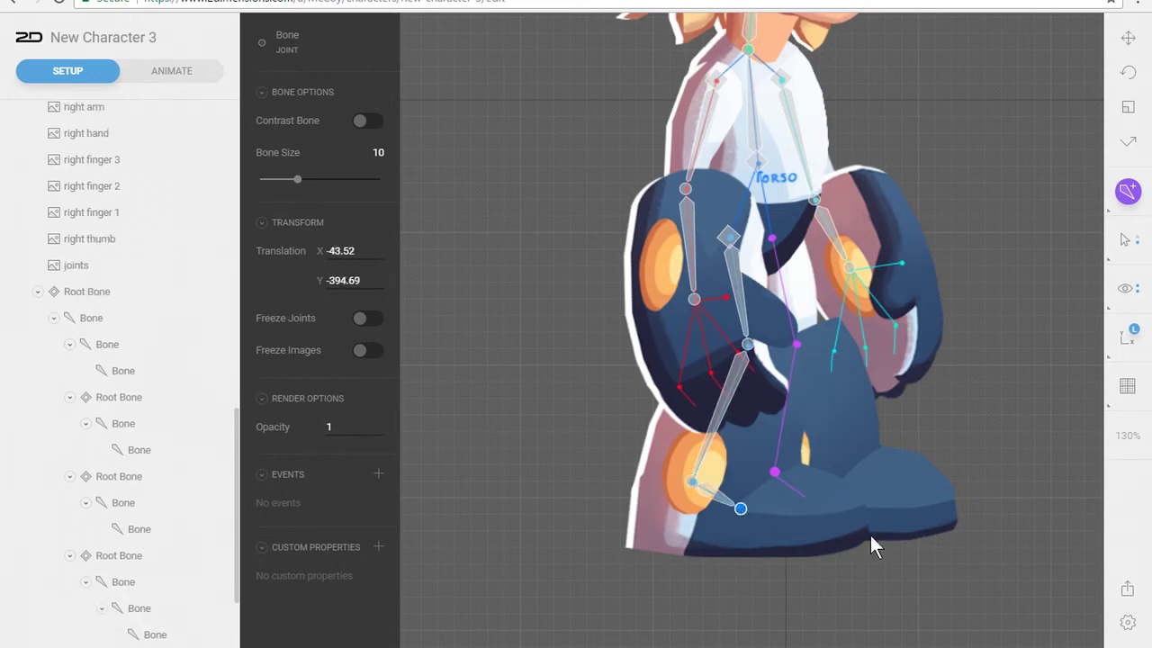
Step: Parent the second leg chain to the torso bone, placing thigh, shin and foot bones along the purple guide
left_click(756, 128)
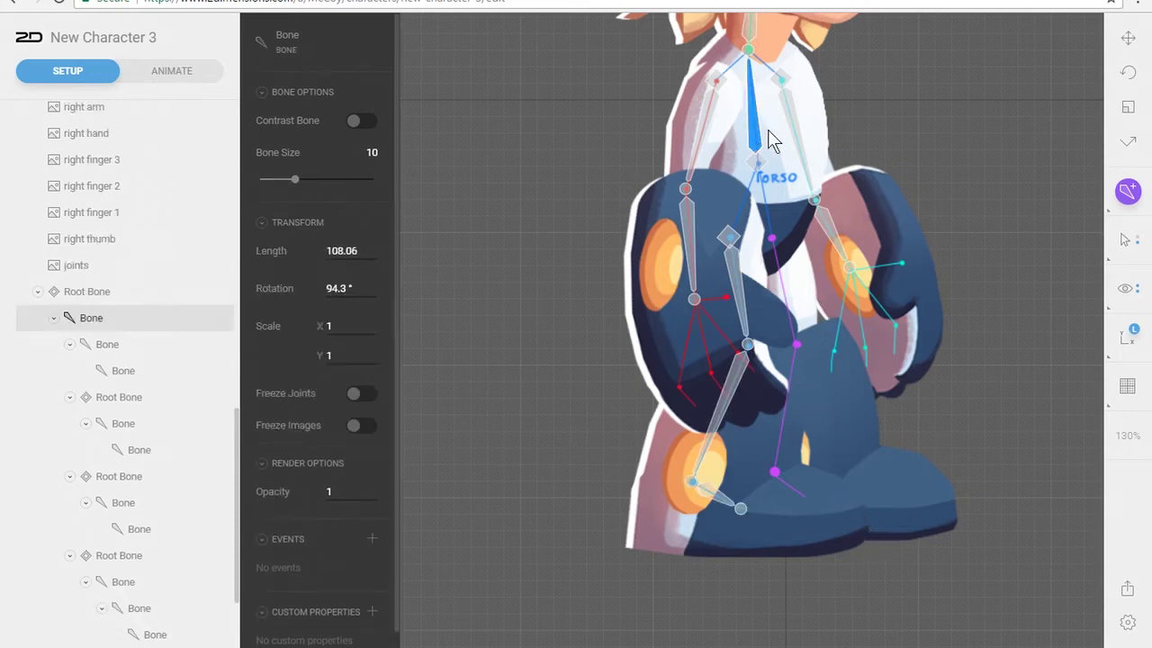
left_click(771, 239)
left_click(795, 341)
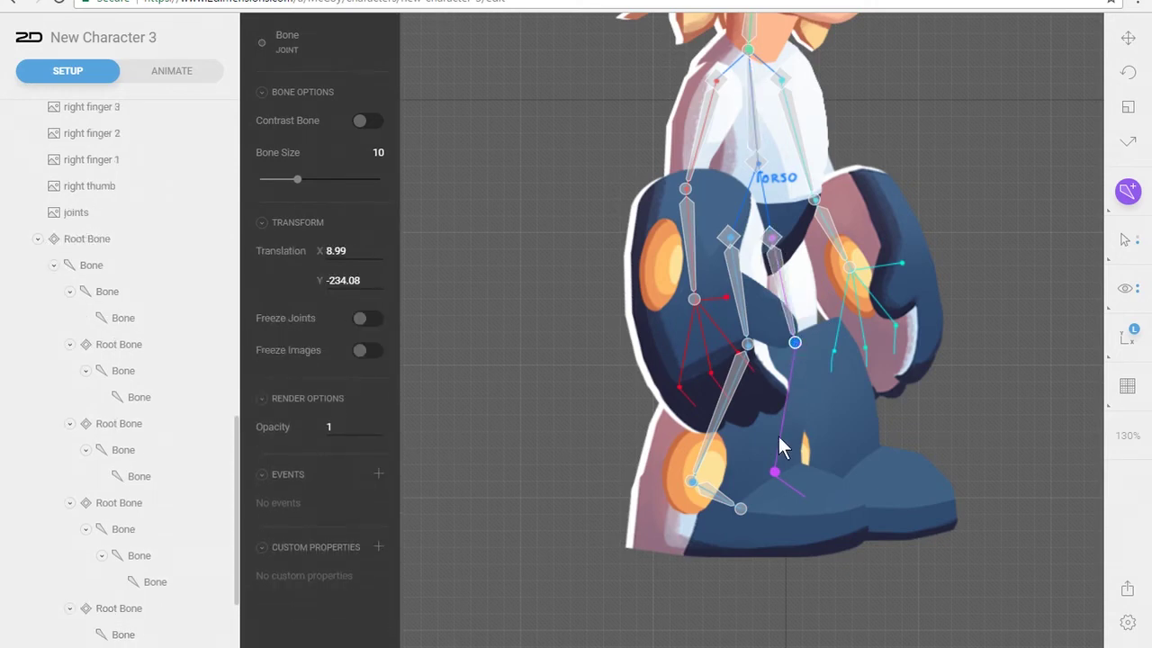
left_click(772, 465)
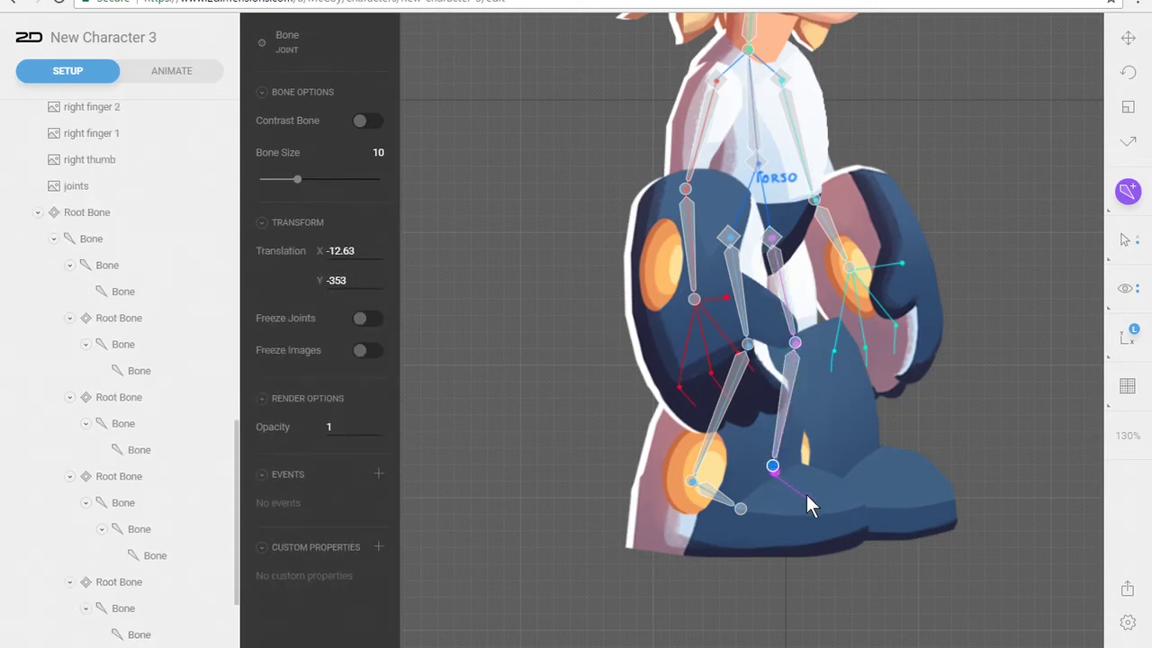
left_click(807, 494)
Step: Cycle the character images through their visibility levels and leave them dimmed behind the bones
scroll(570, 342, "down", 2)
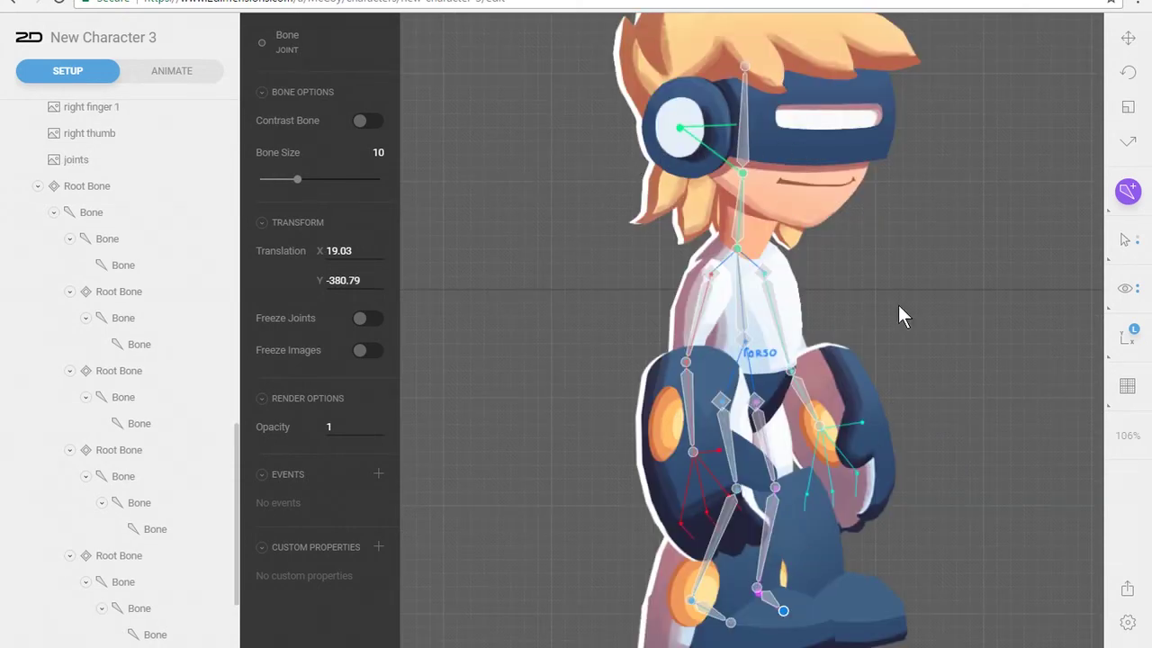
left_click(1126, 301)
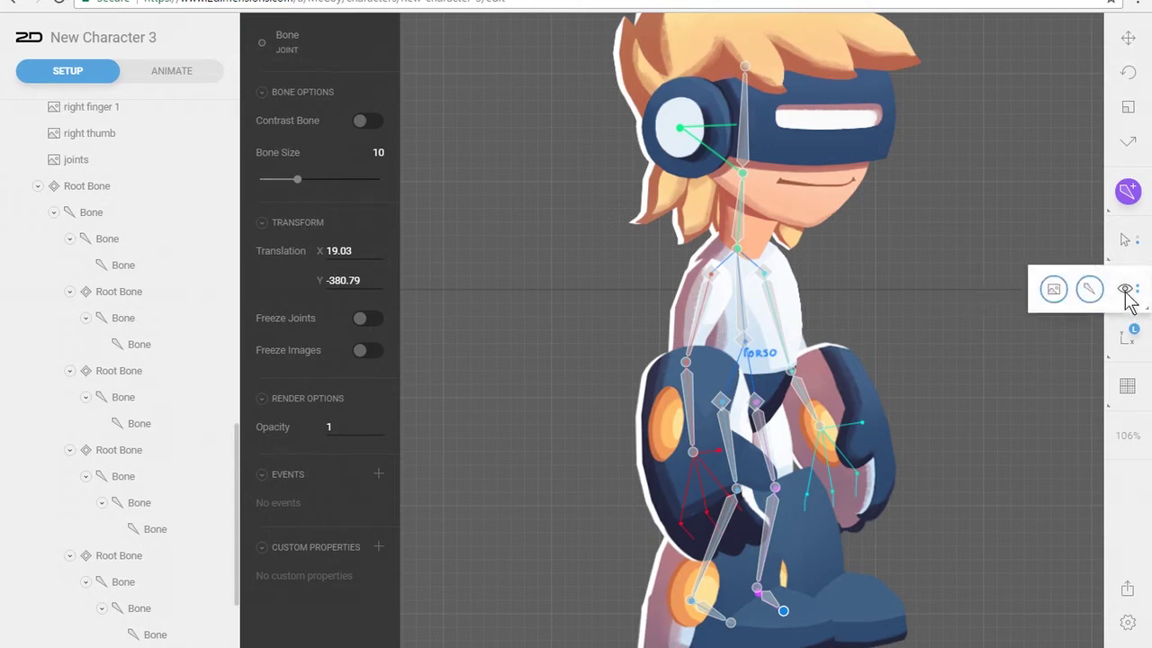
left_click(1054, 290)
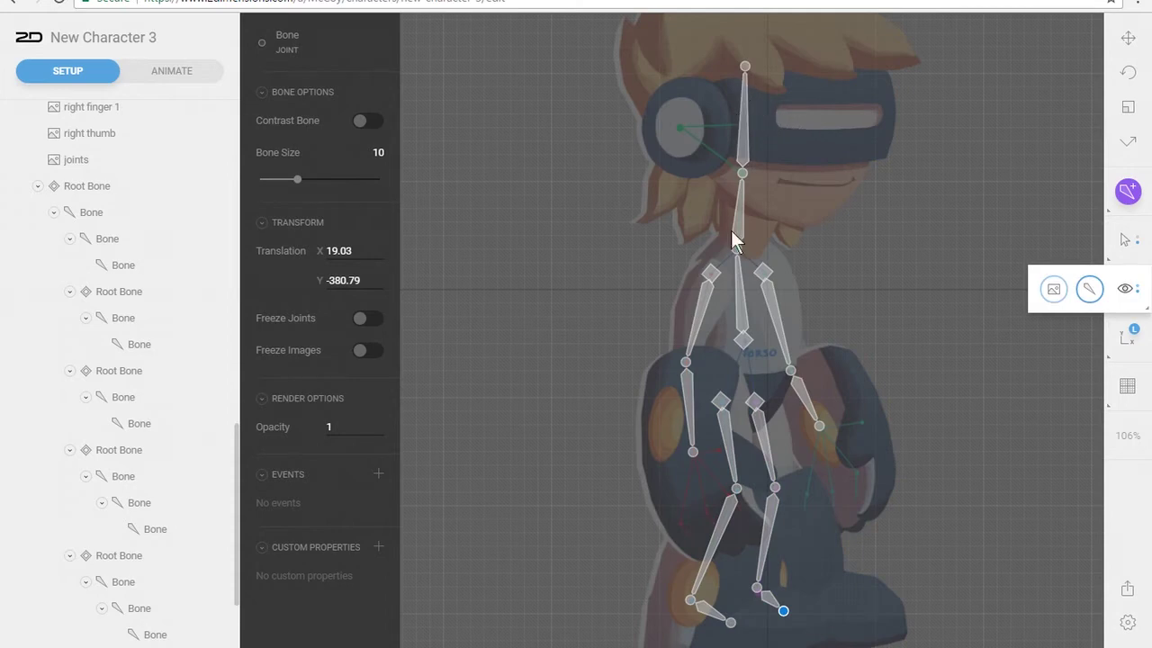
left_click(1053, 289)
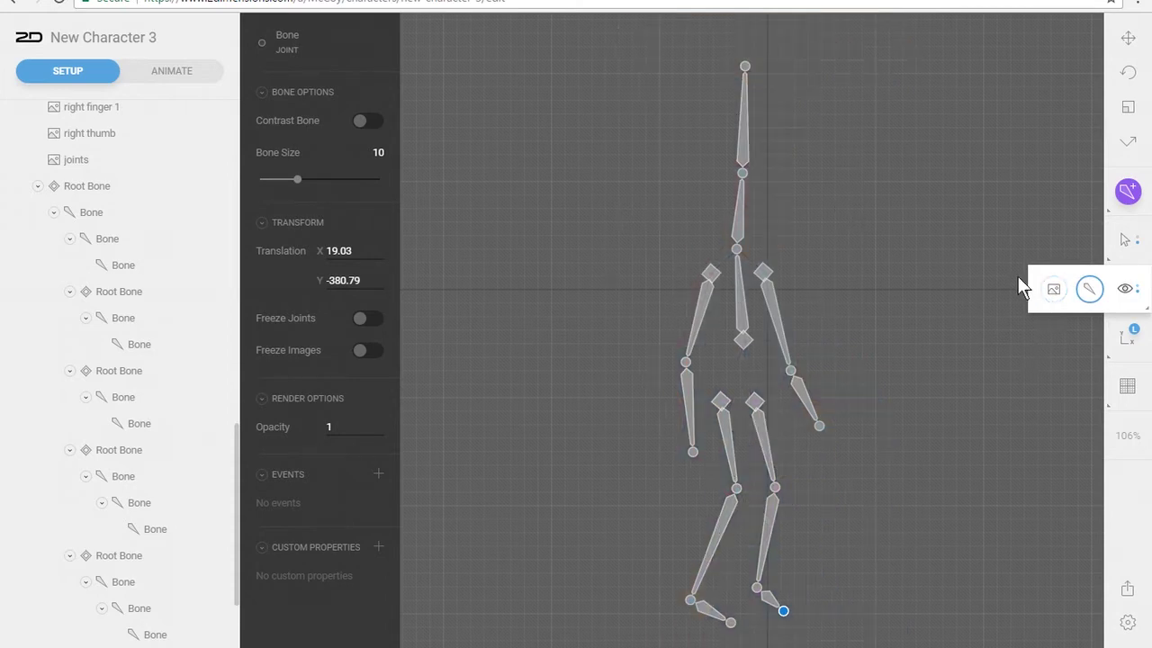
left_click(1053, 289)
left_click(1053, 289)
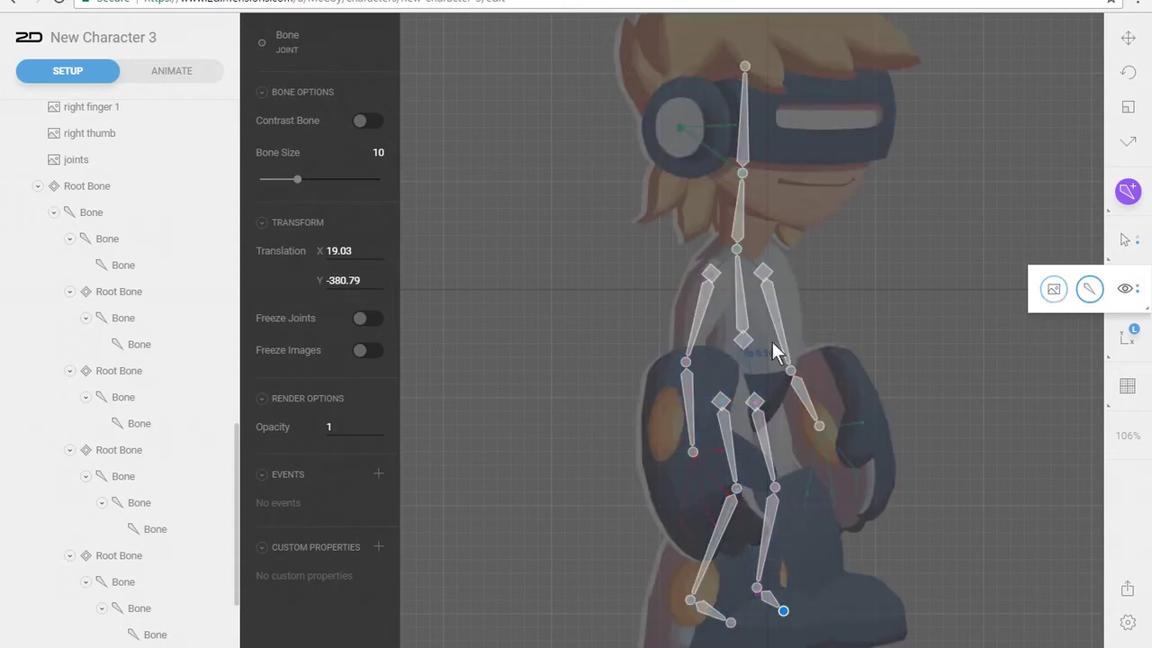
Step: Test-rotate the torso bone to check how the attached limbs follow, returning it to its original pose
scroll(743, 340, "down", 1)
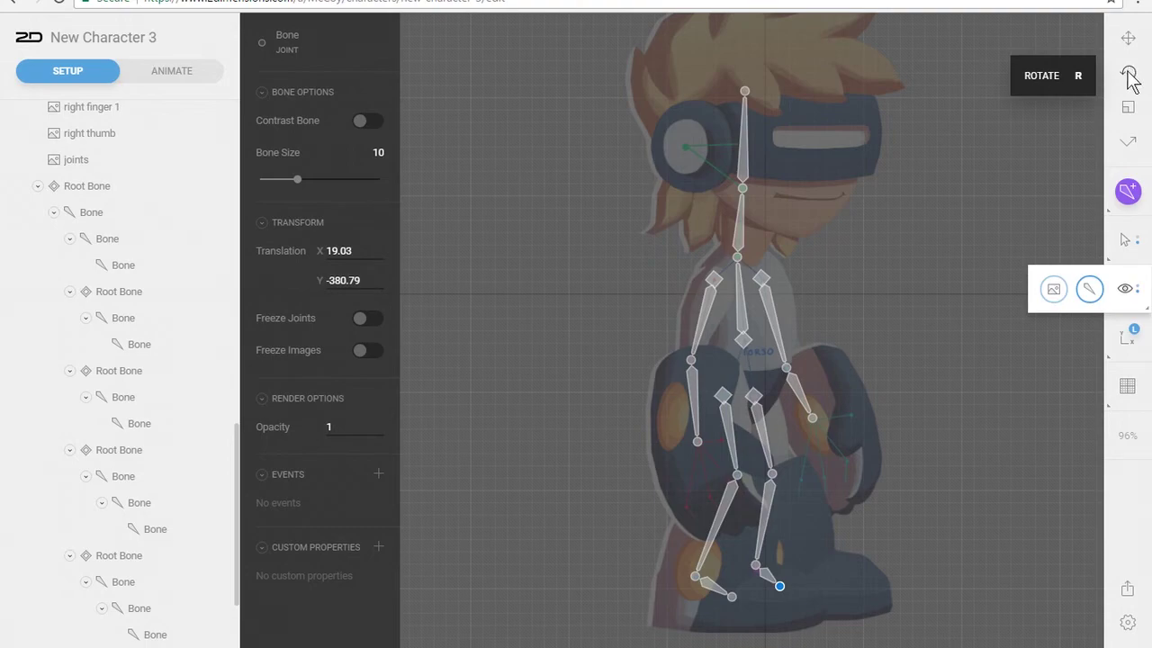
left_click(1129, 79)
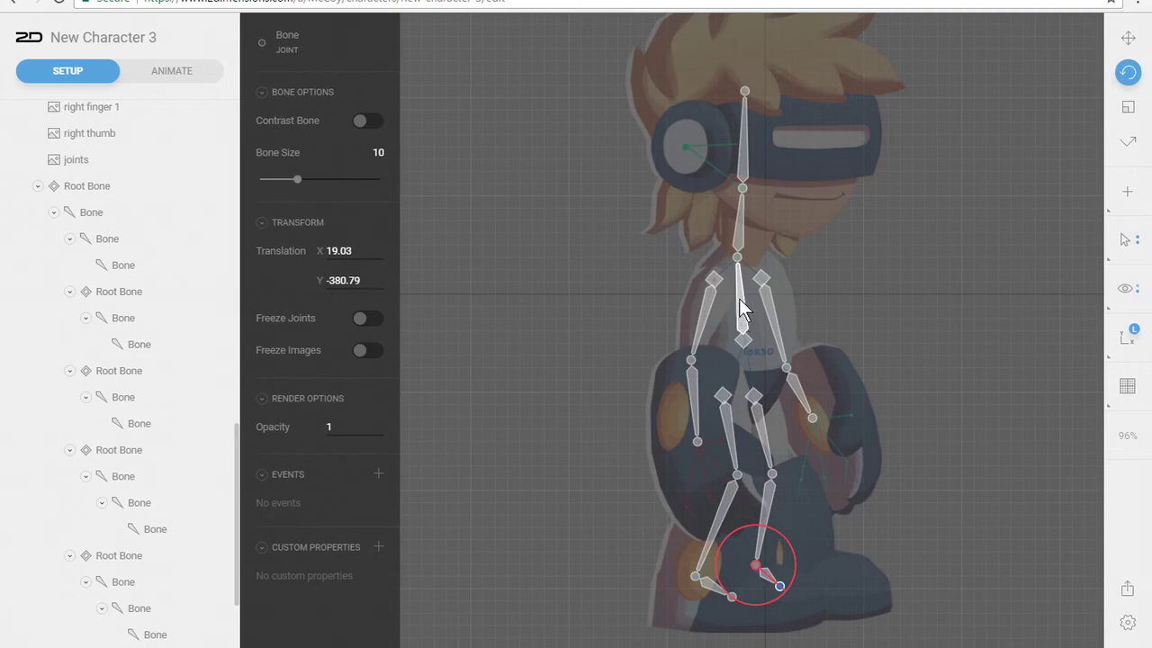
left_click_drag(740, 309, 750, 311)
left_click_drag(780, 328, 907, 426)
key("ctrl+z")
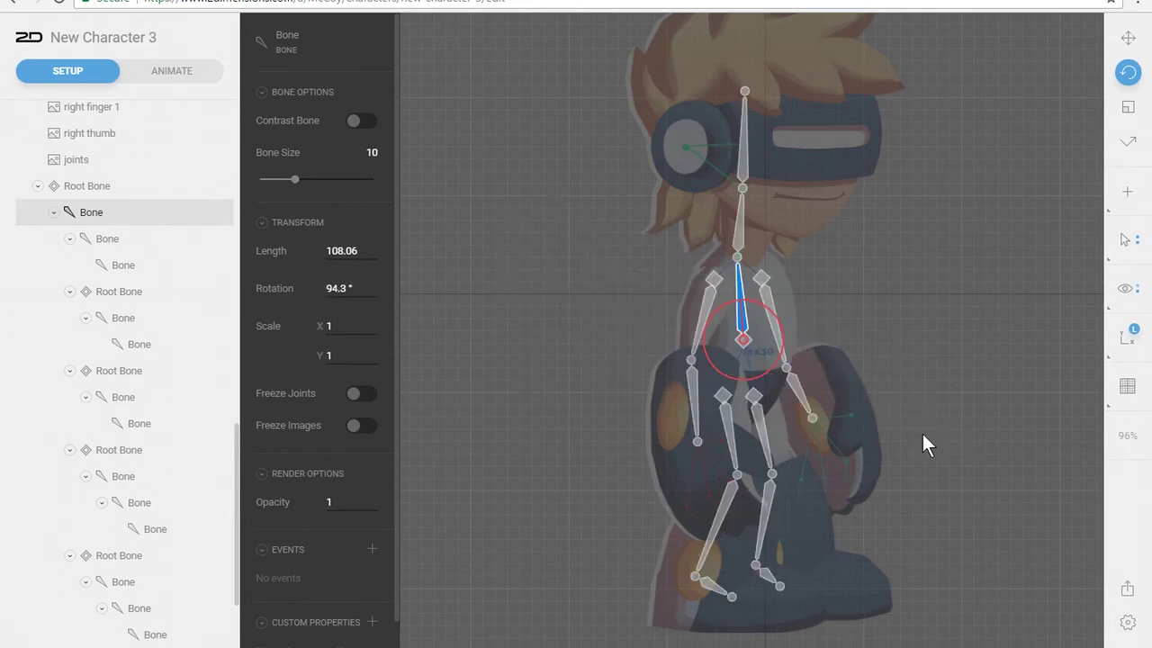
mouse_move(641, 232)
left_mouse_down()
mouse_move(680, 215)
mouse_move(670, 220)
left_mouse_up()
mouse_move(730, 597)
left_mouse_down()
mouse_move(733, 576)
mouse_move(769, 570)
mouse_move(756, 540)
left_mouse_up()
left_click_drag(743, 315, 738, 270)
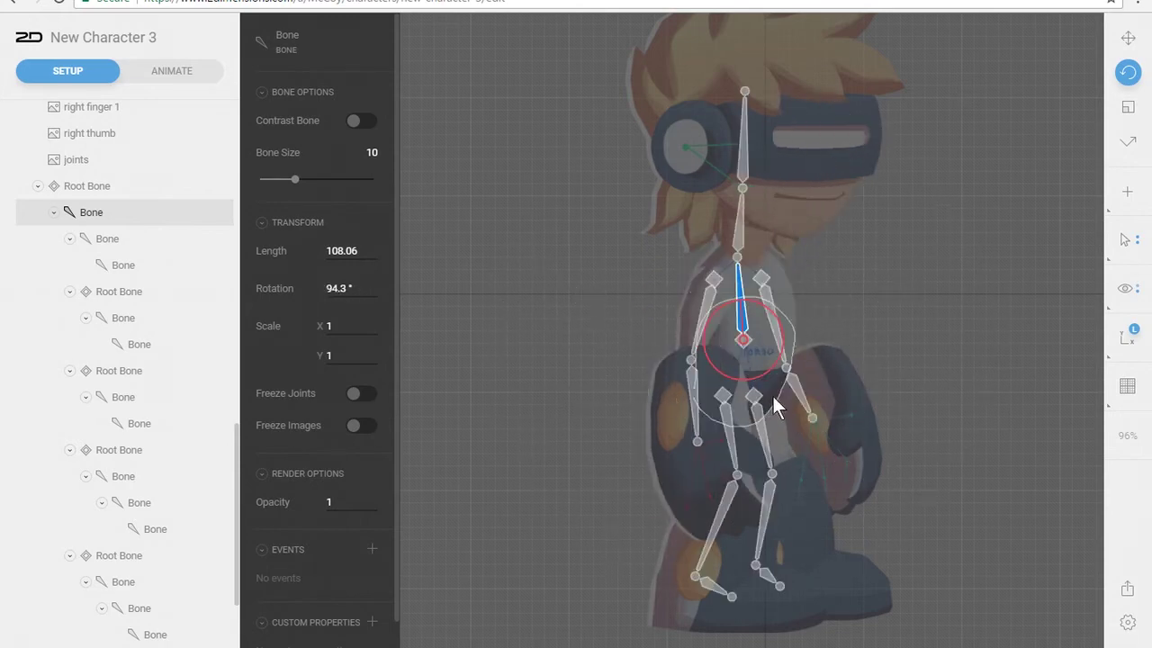
Step: Try rotating the upper-arm bone of the cyan-guide arm about its shoulder root and undo the rotation
left_click(770, 304)
left_click_drag(770, 304, 808, 252)
key("ctrl+z")
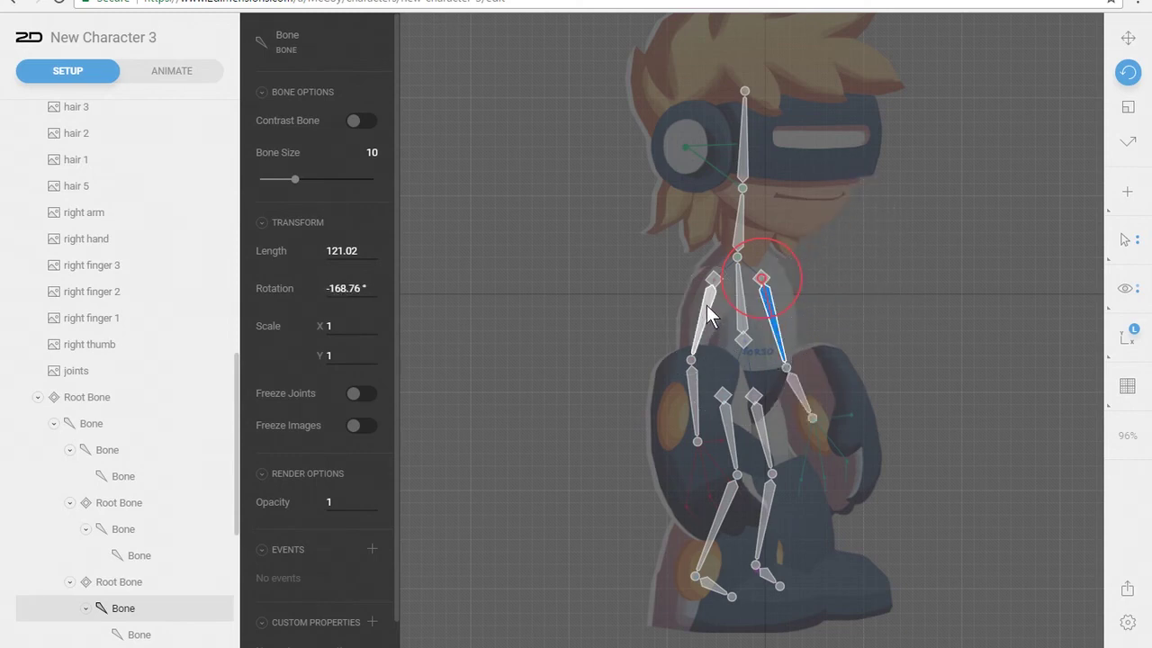
Step: Rotate the upper-arm bone of the red-guide arm about its shoulder root to 158.85°
left_click(707, 305)
left_click_drag(706, 305, 715, 391)
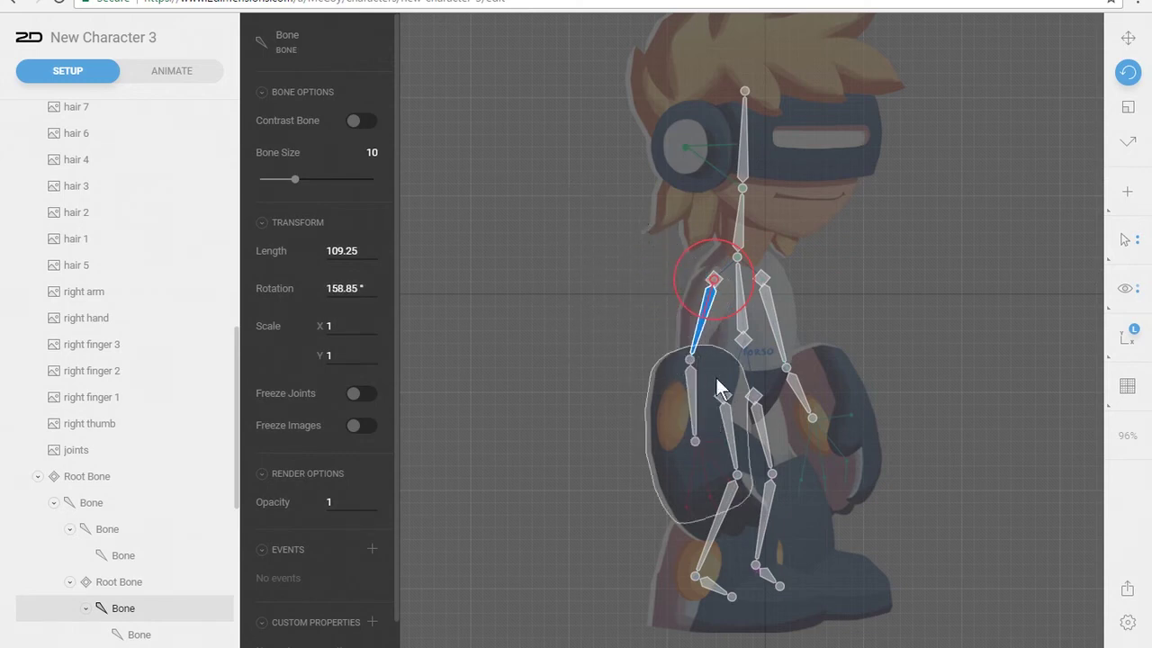
Step: Test-rotate the upper-leg bone of the front leg about its hip root, and check the other leg's upper and lower bones
left_click(760, 435)
left_click_drag(764, 423, 695, 576)
left_click(731, 441)
left_click(723, 527)
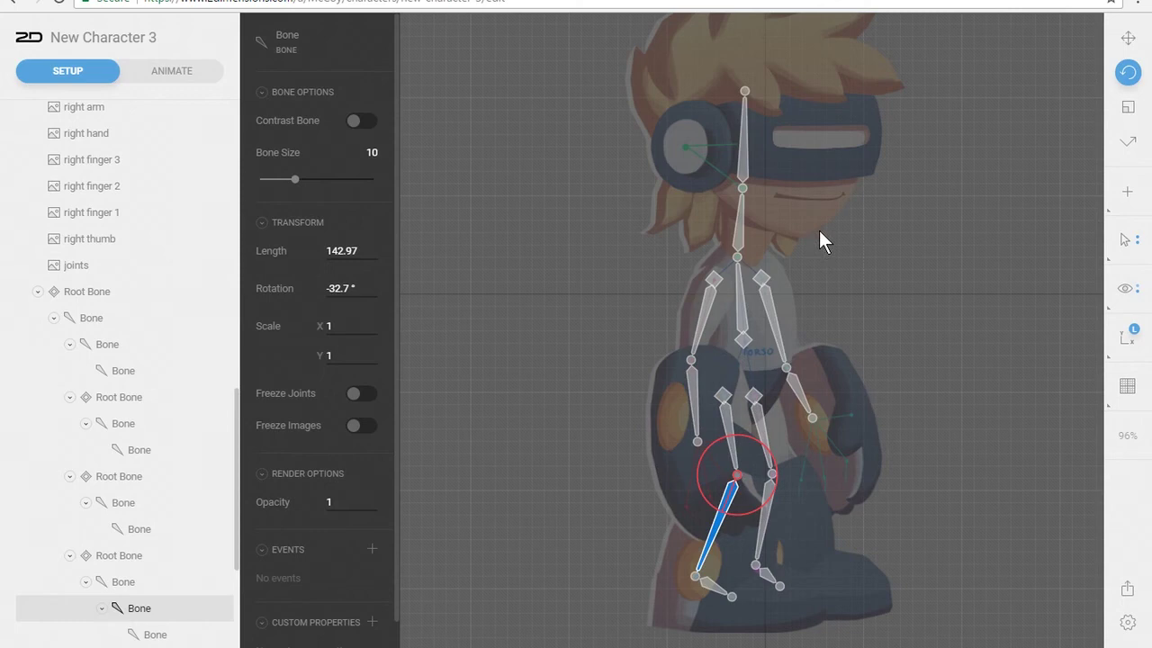
Step: Try posing the selected torso, neck and head bones together as one chain by pulling the head bone backward, and undo the pose
left_click(1129, 144)
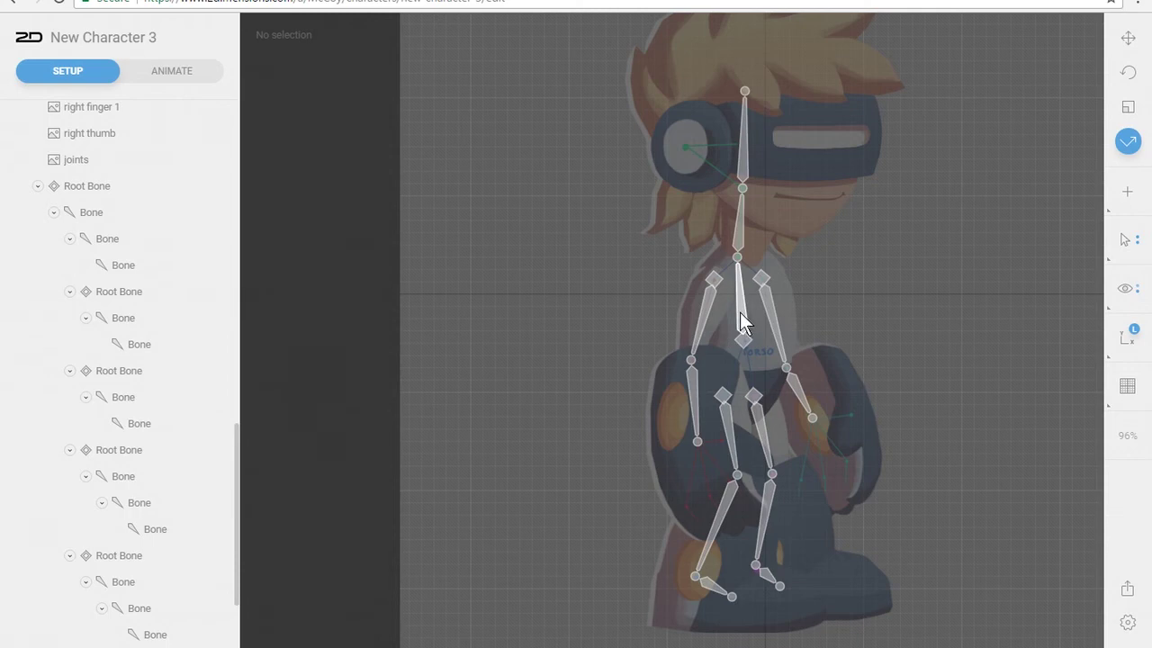
left_click(740, 312)
left_click(740, 230, "shift")
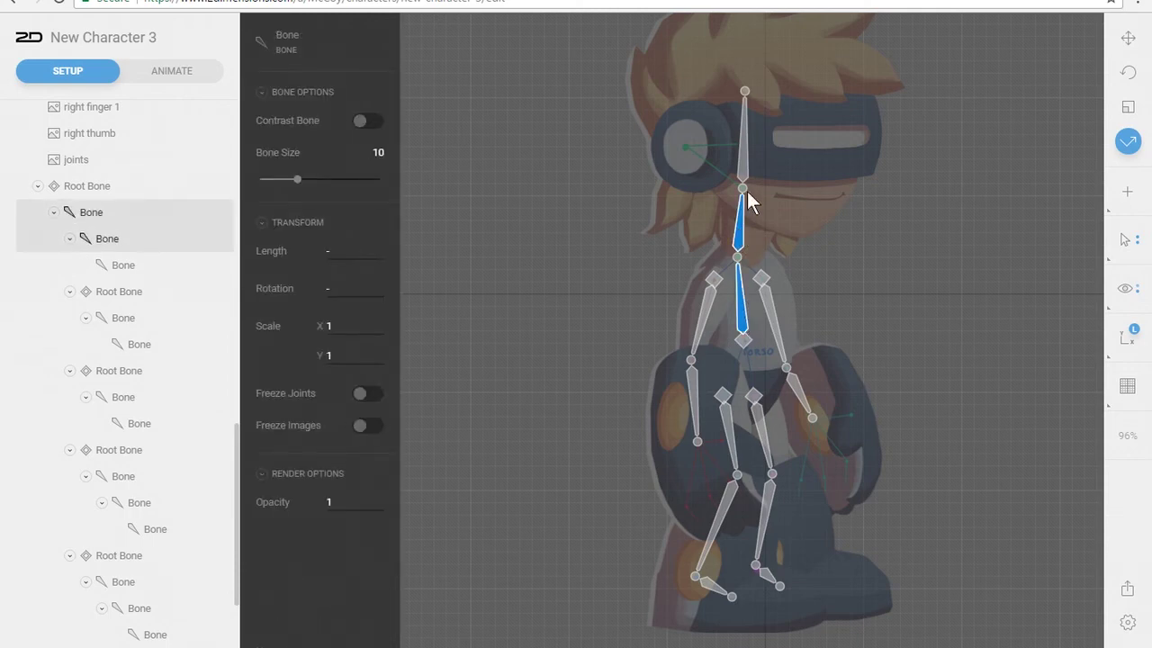
left_click(746, 158, "shift")
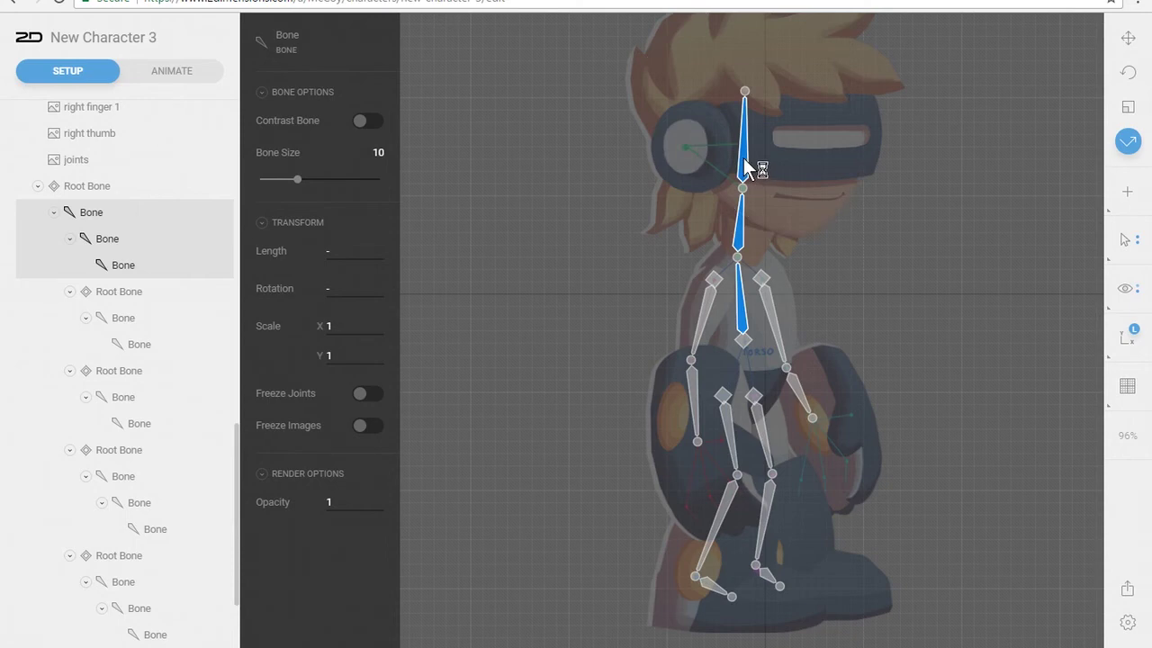
left_click_drag(743, 159, 673, 207)
key("ctrl+z")
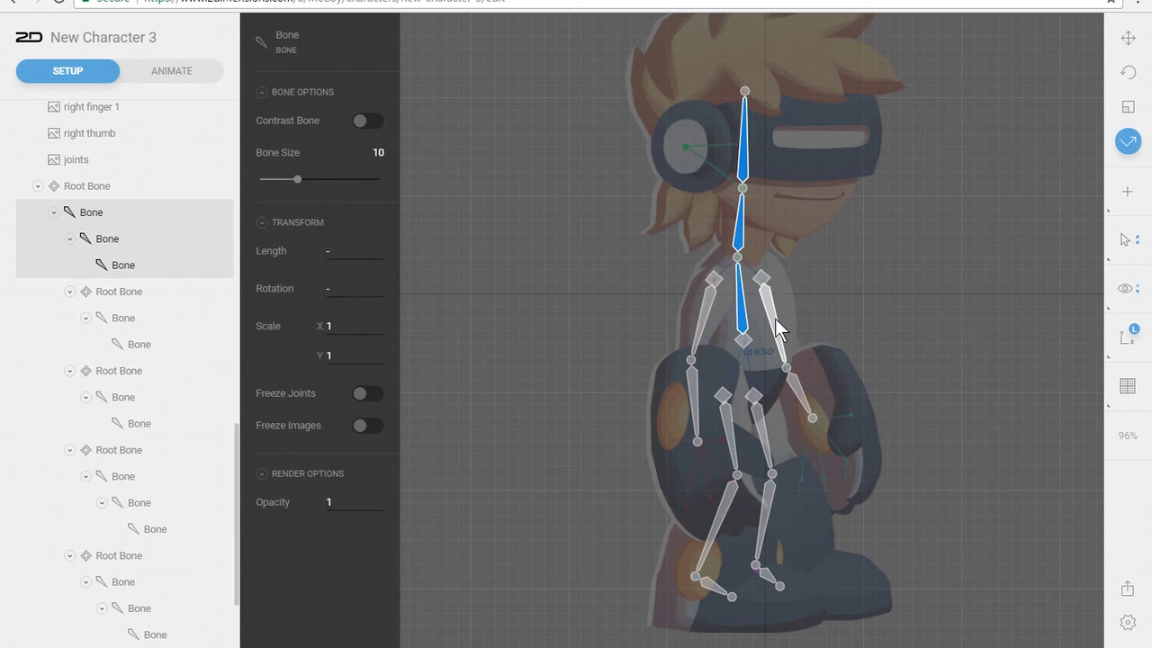
scroll(943, 261, "down", 3)
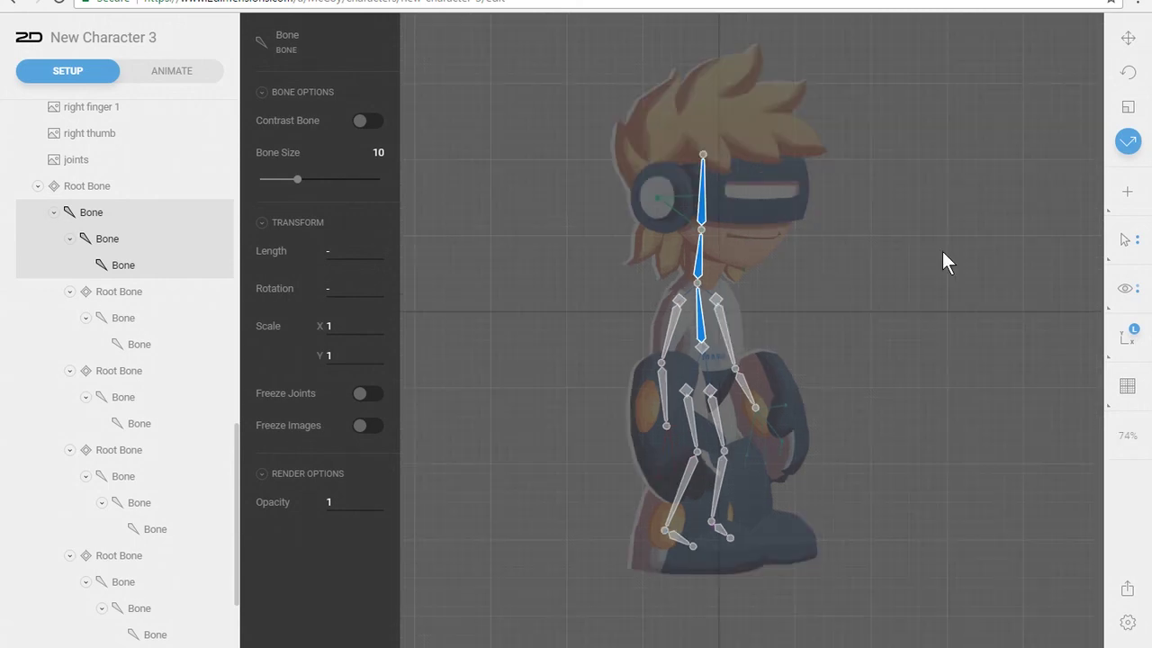
scroll(942, 251, "up", 3)
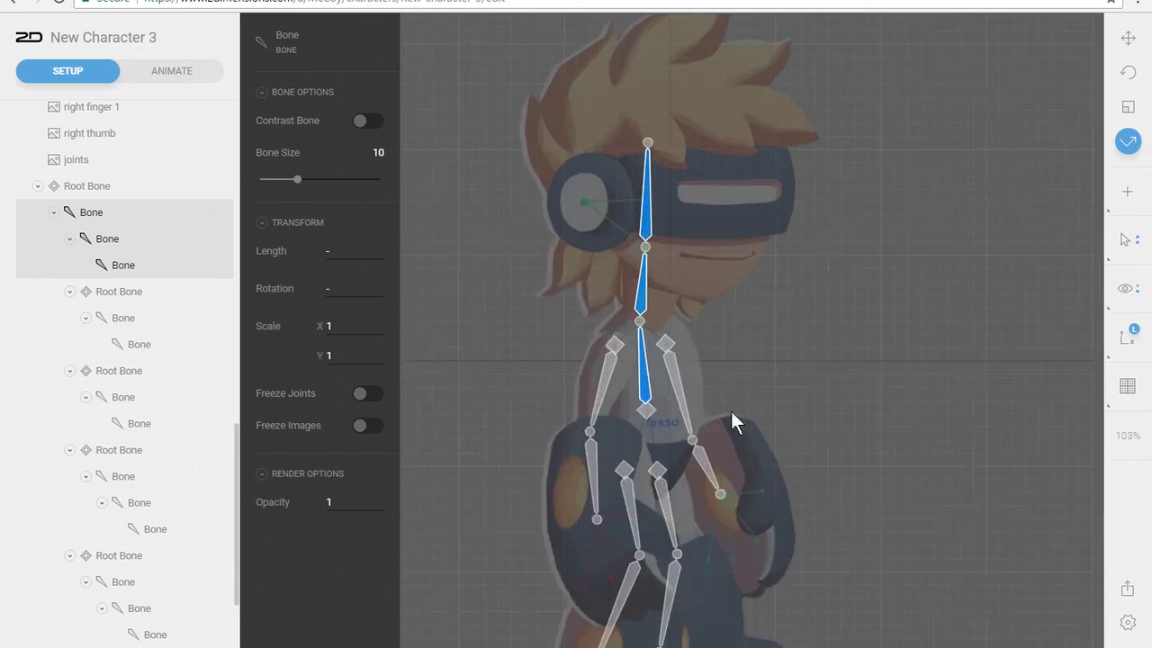